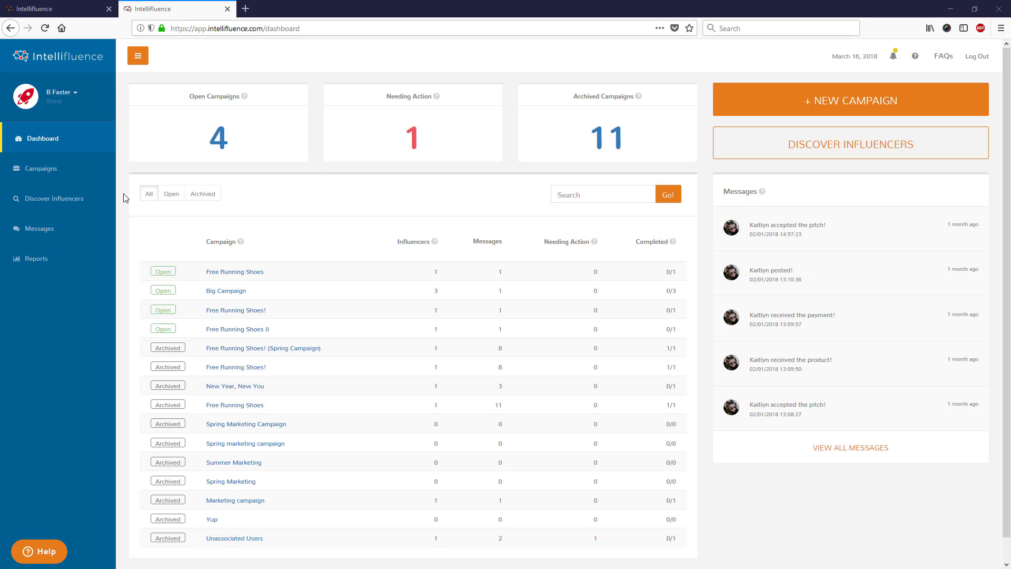
- Open the Discover Influencers list from the dashboard
click(89, 202)
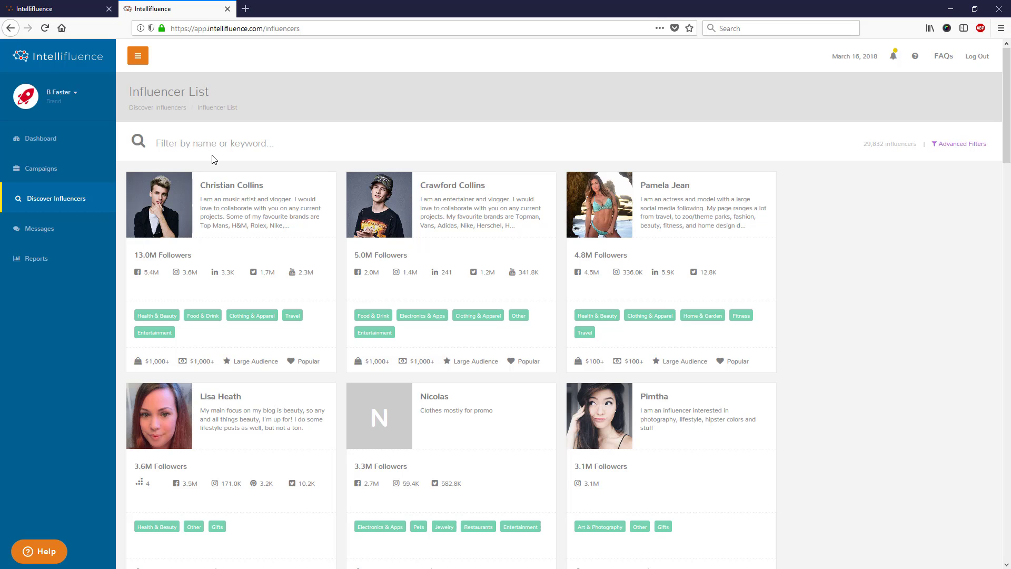
click(69, 139)
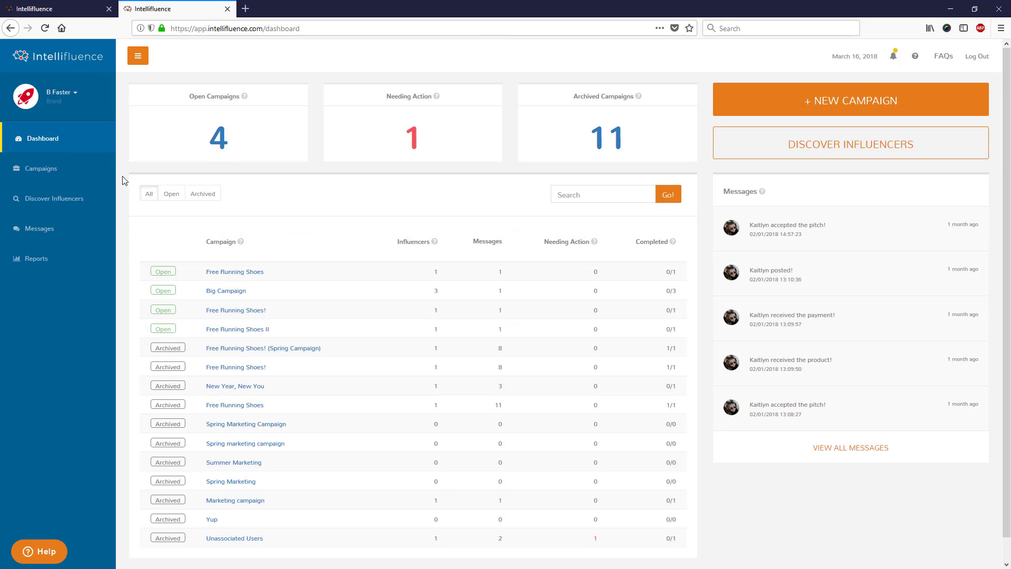
click(68, 203)
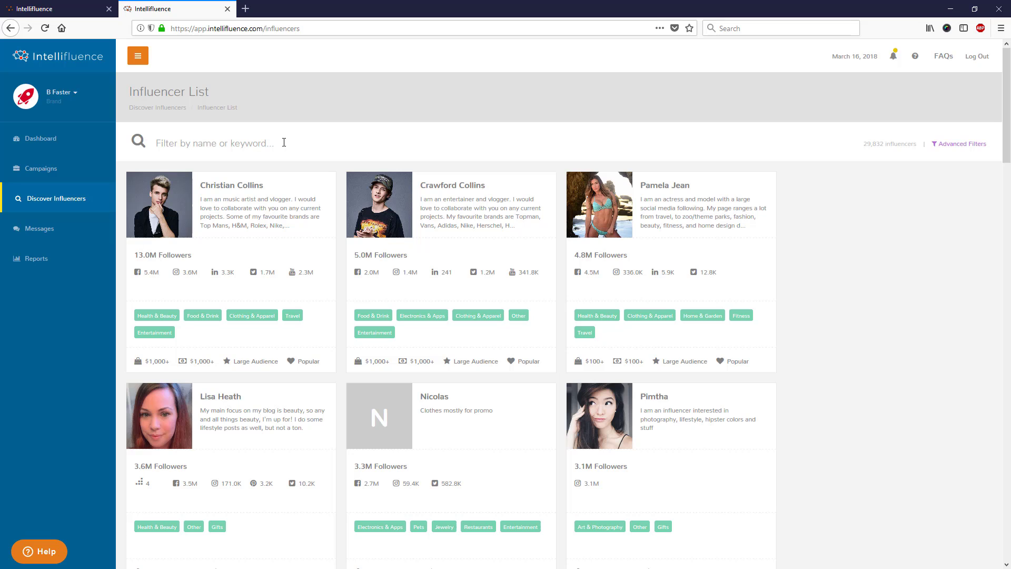
- Search for an influencer by name, then remove the name chip to show all 29,832 influencers
key(Return)
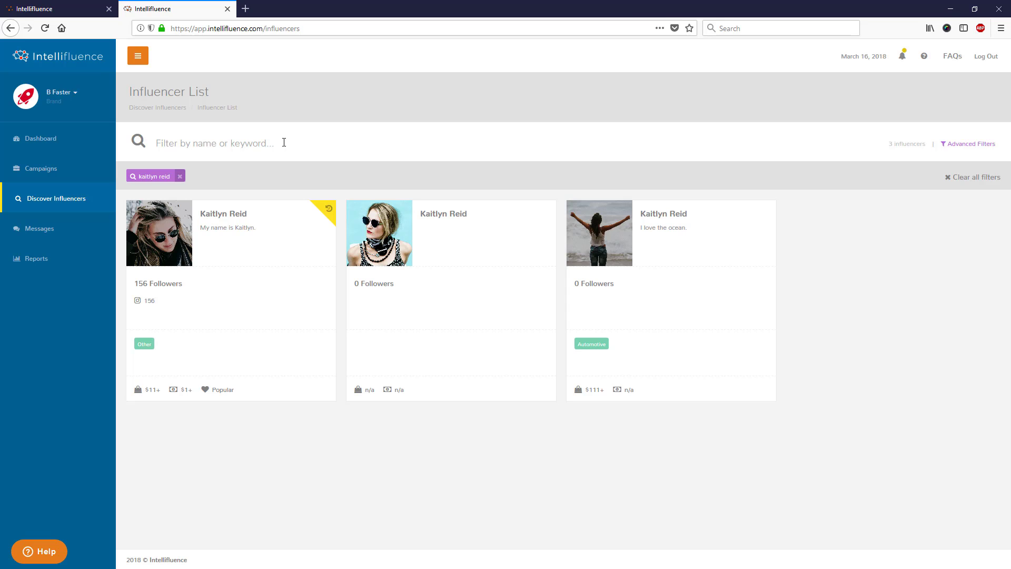
mouse_move(330, 209)
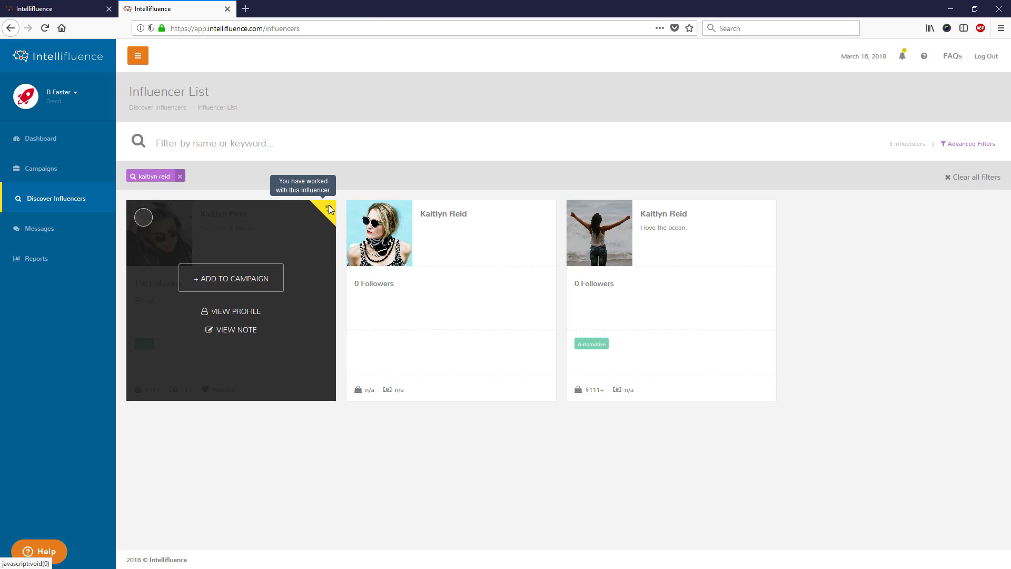
click(179, 176)
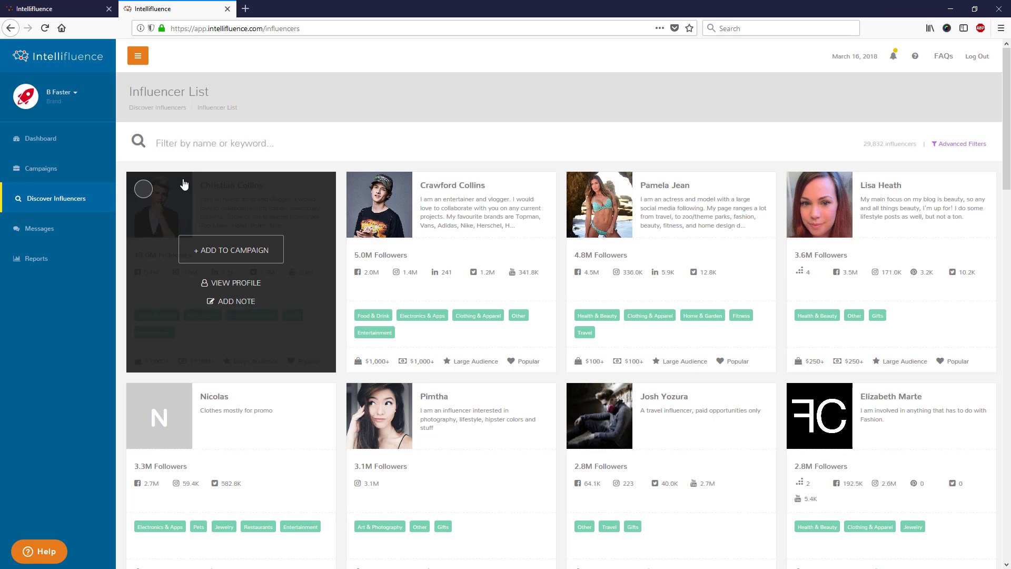
click(210, 147)
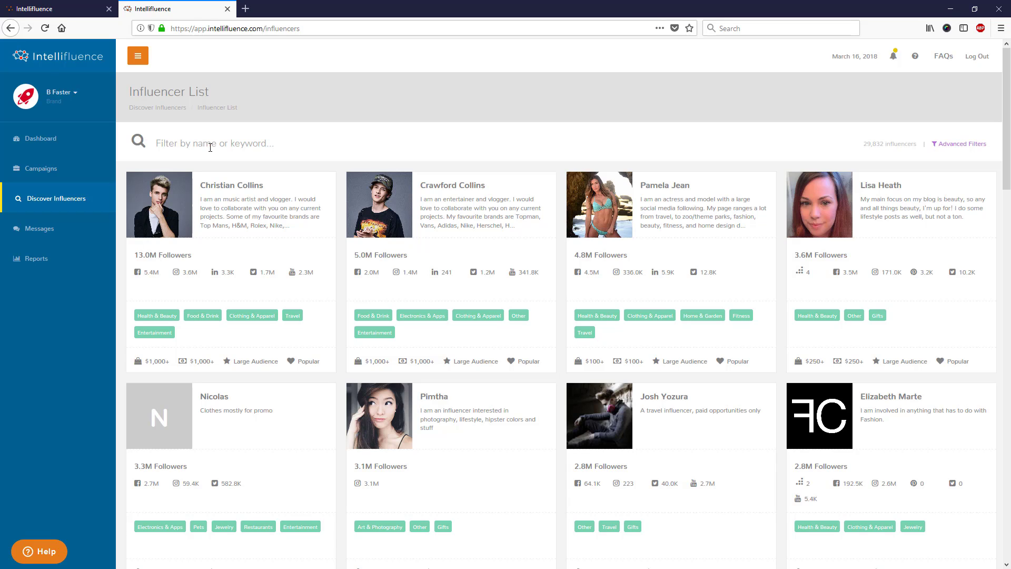
- Filter by keyword 'fashion' and limit results to Female influencers in the United States
text(fashion)
key(Return)
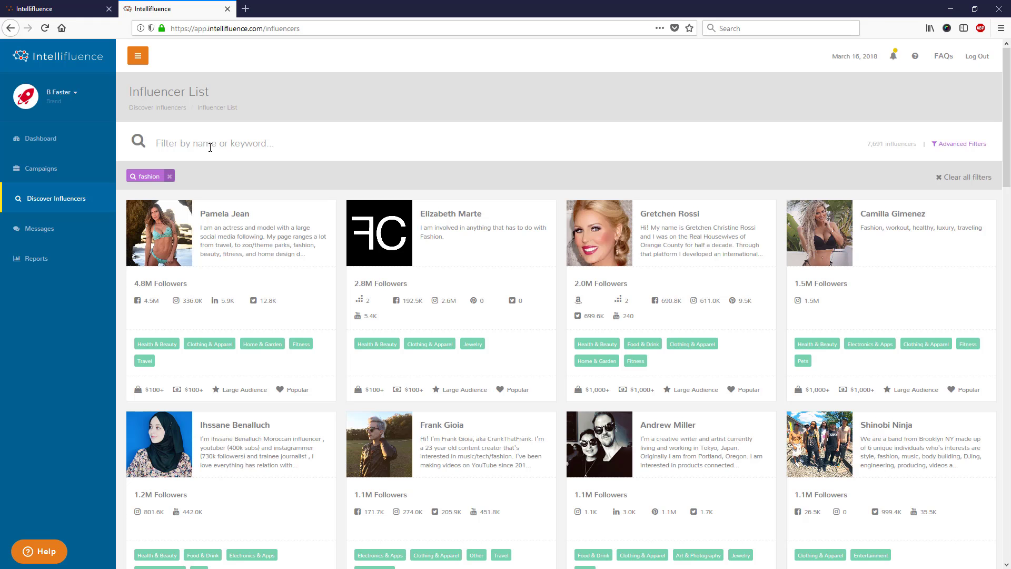
click(969, 145)
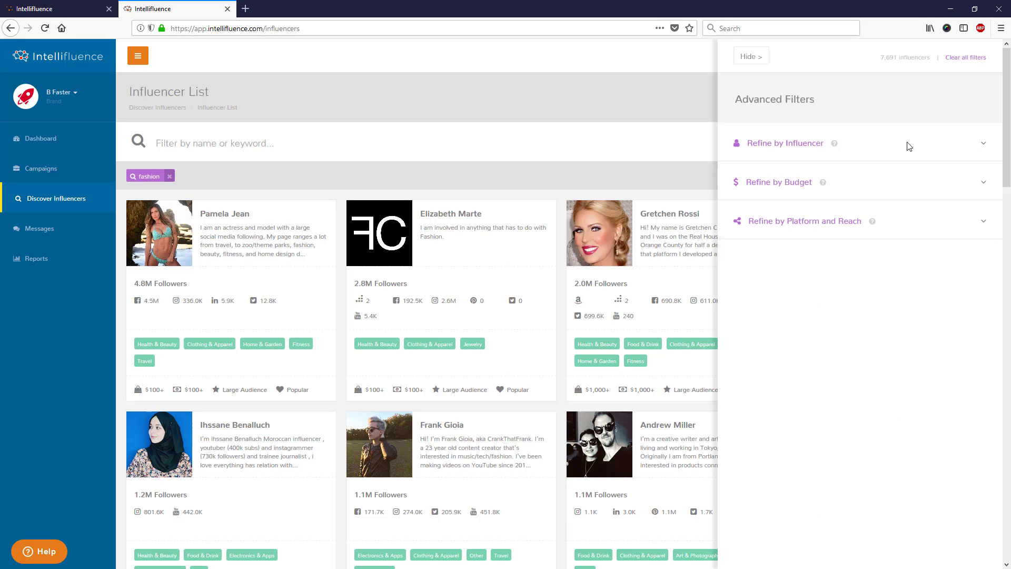
click(789, 144)
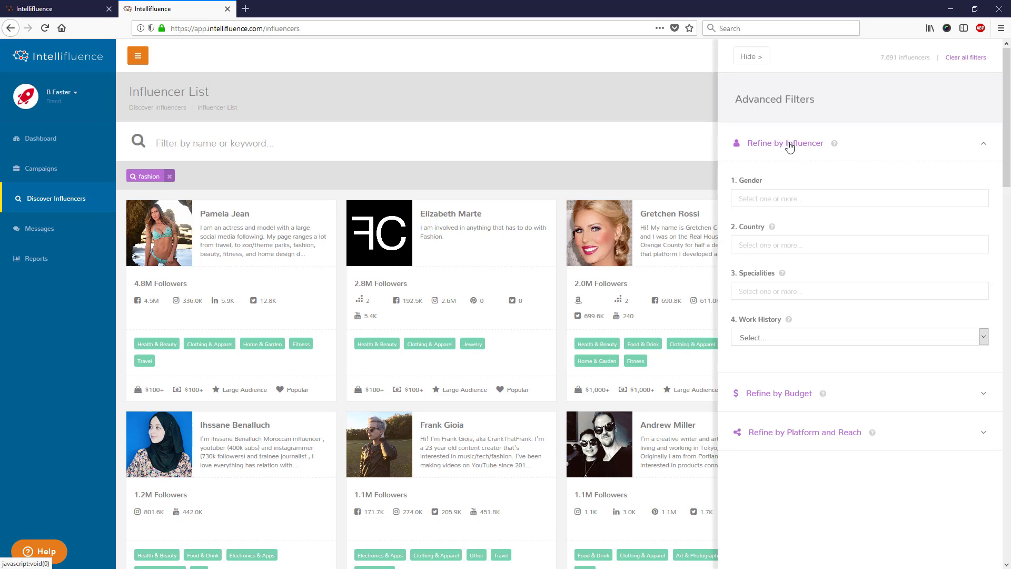
click(782, 200)
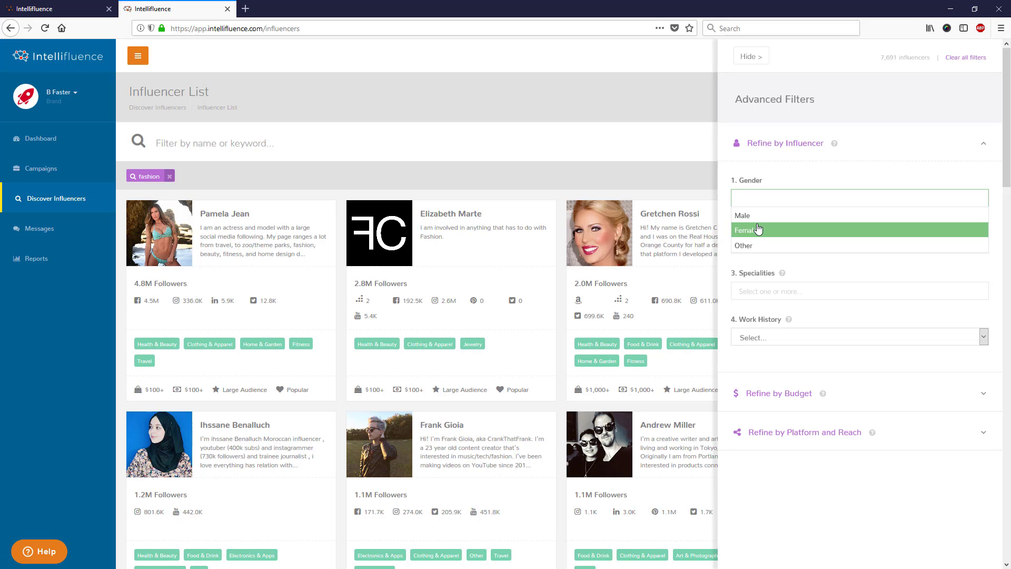
click(760, 230)
click(760, 244)
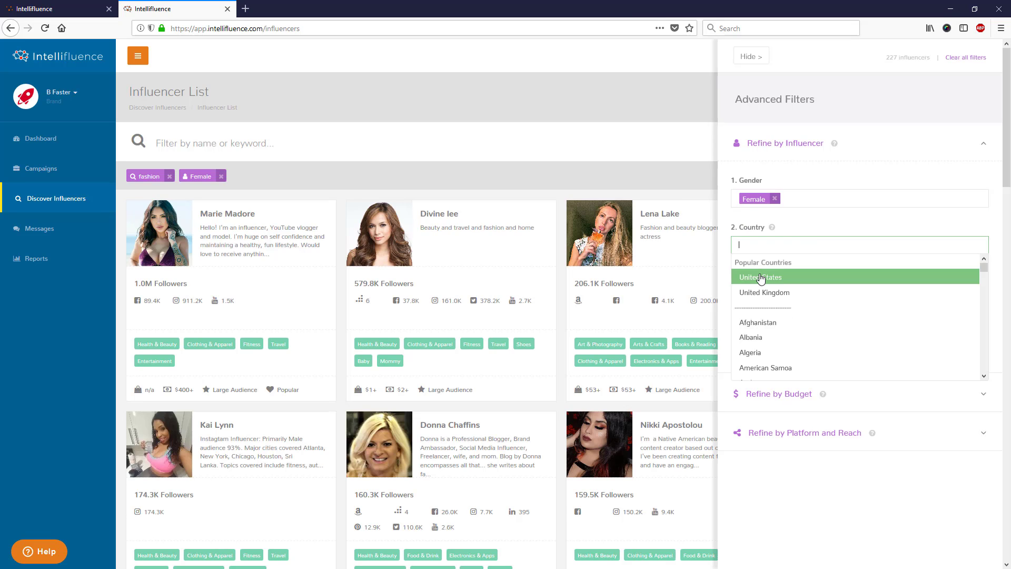
click(762, 280)
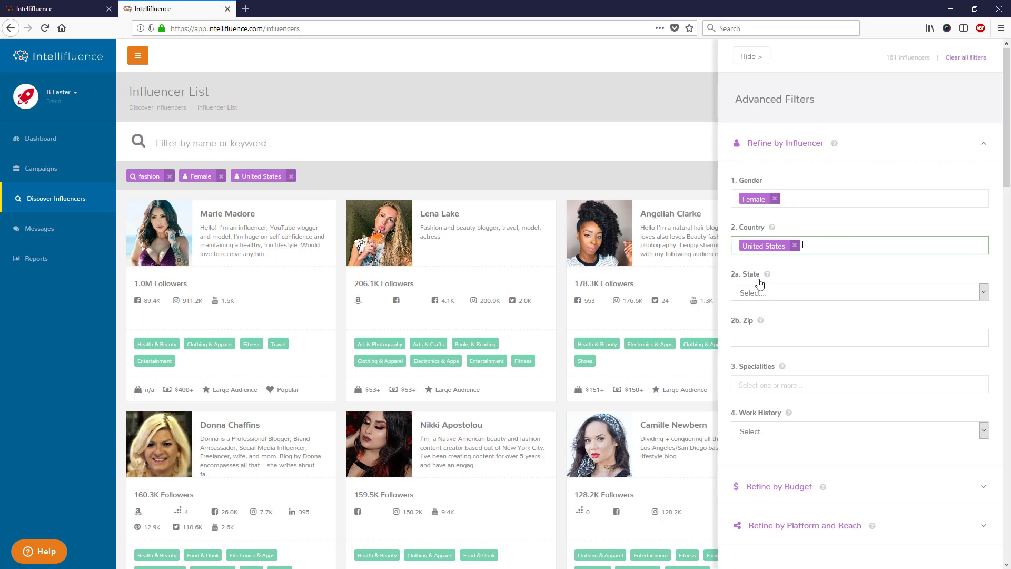
- Restrict results to Clothing & Apparel specialists with the Haven't worked with work history
click(757, 384)
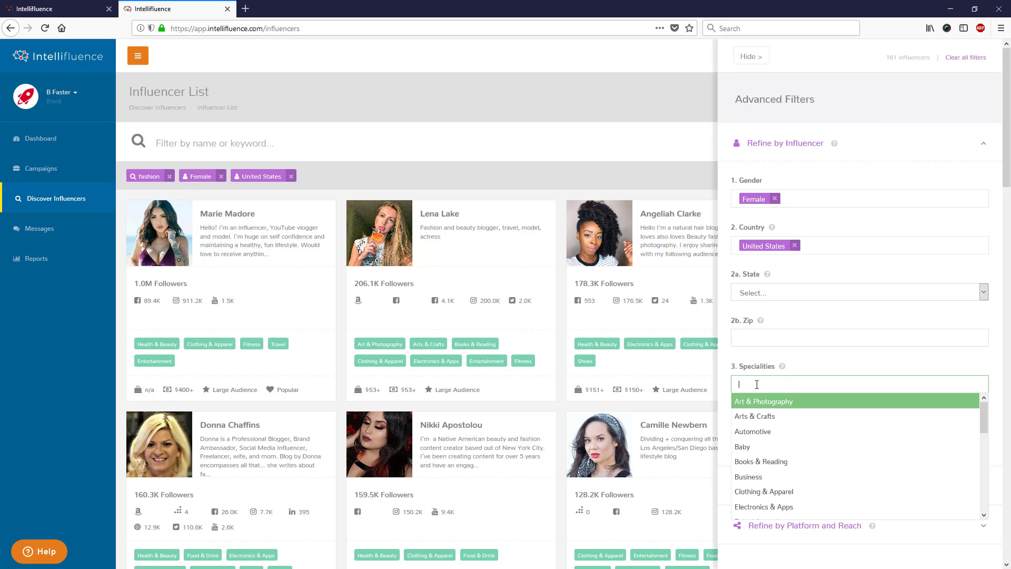
click(767, 490)
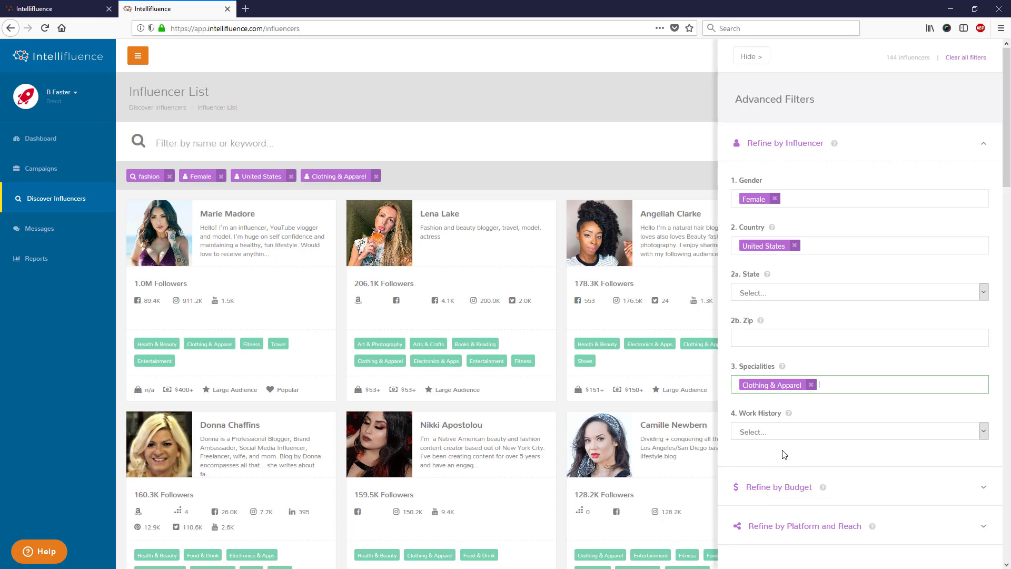
click(782, 431)
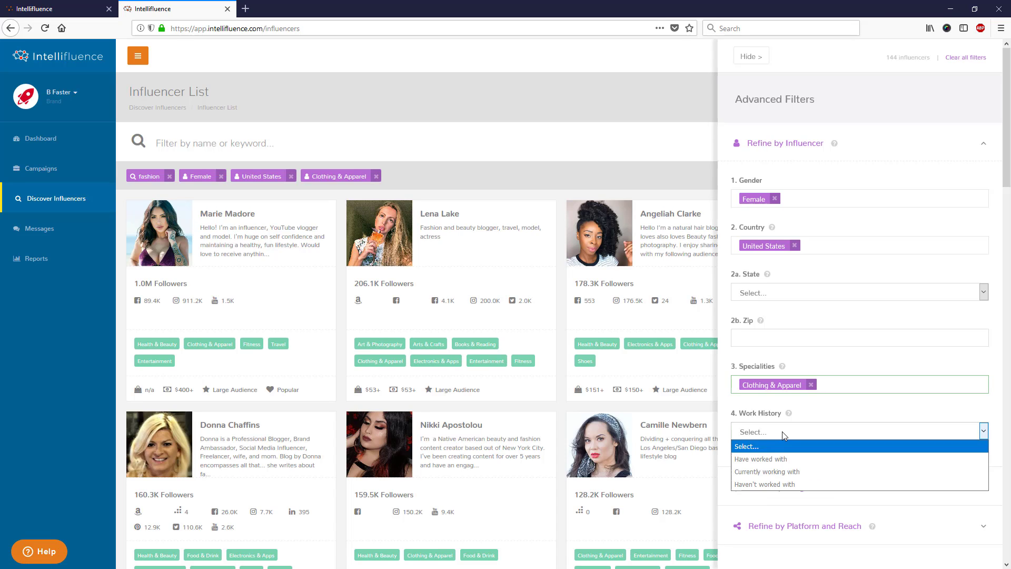
click(768, 485)
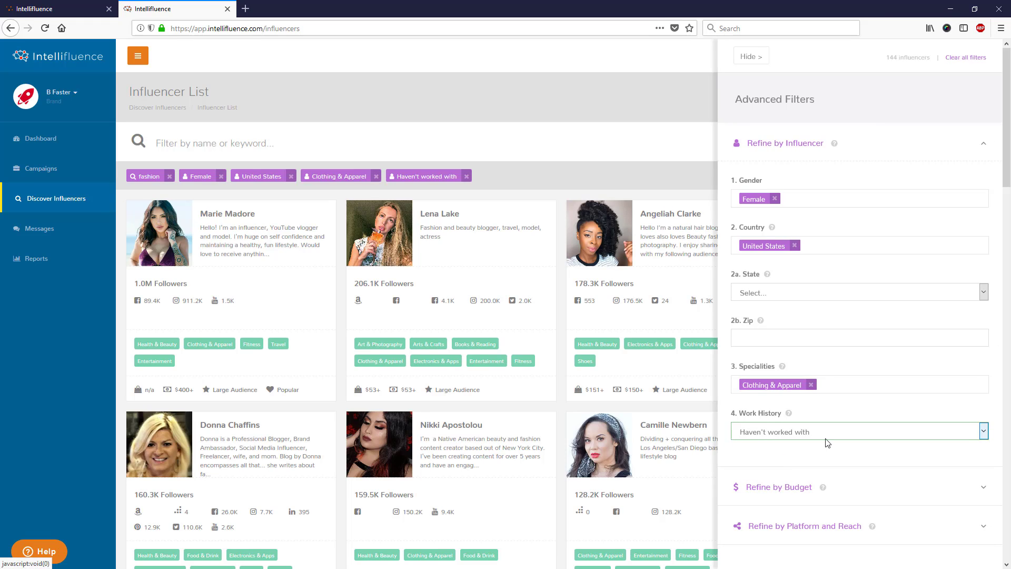
- Cap the maximum product value and maximum spend value at $50
click(802, 150)
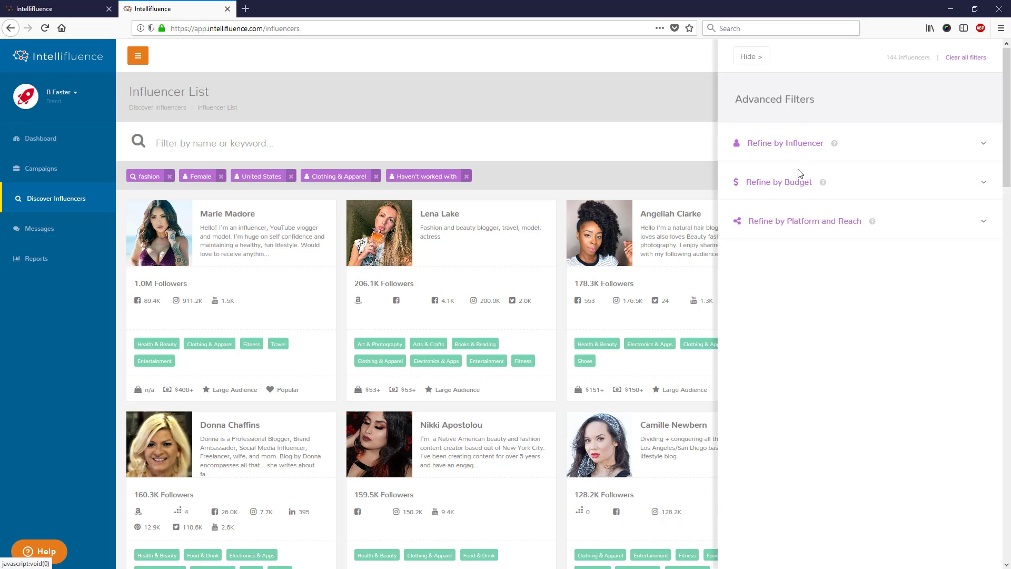
click(793, 185)
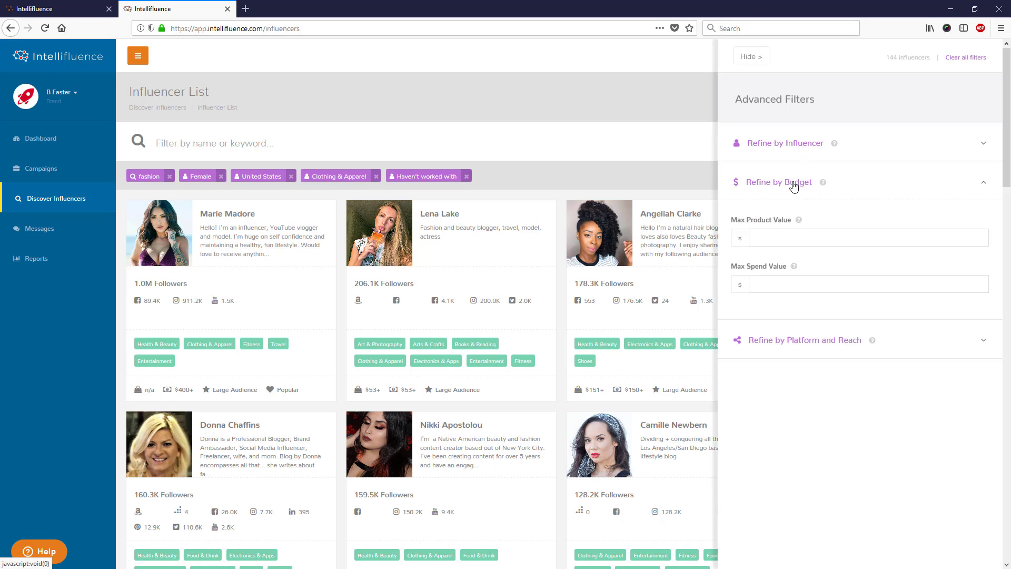
click(794, 240)
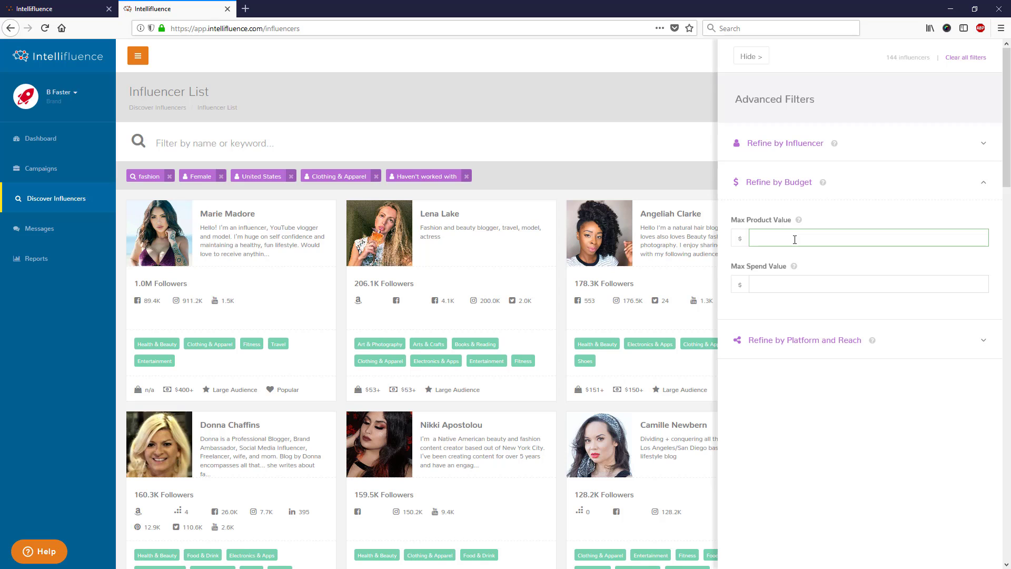
text(50)
click(784, 284)
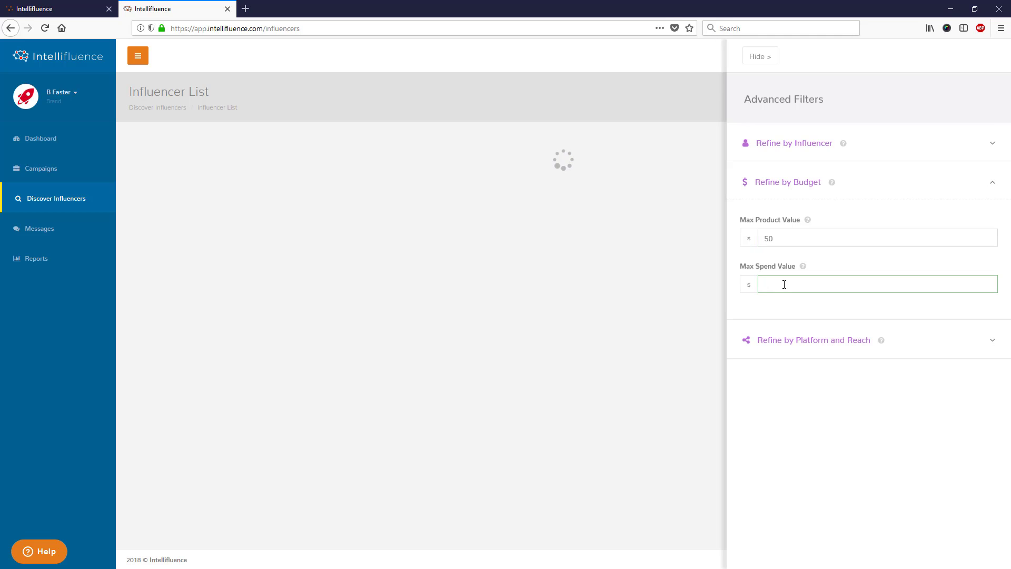
text(50)
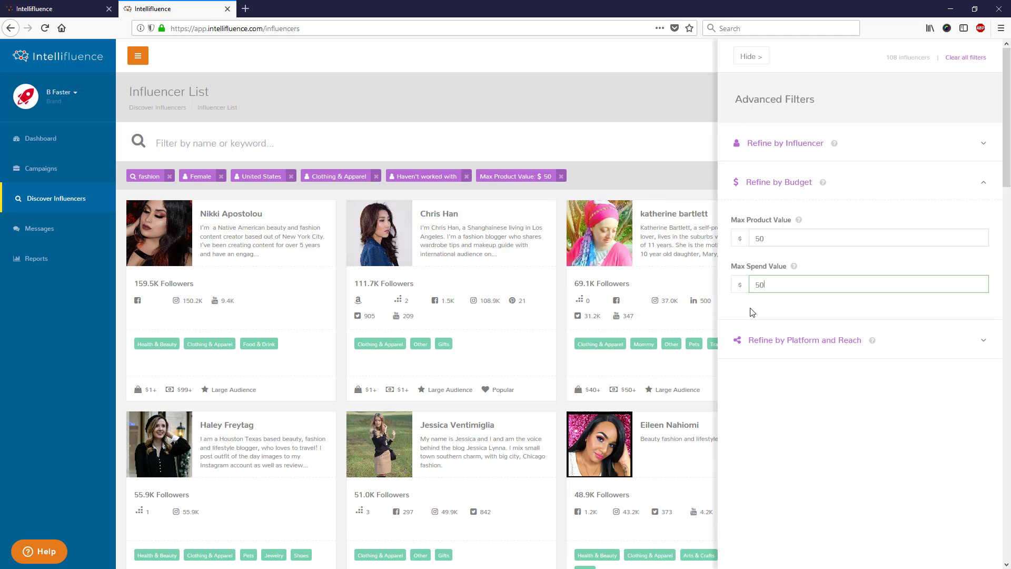
click(759, 313)
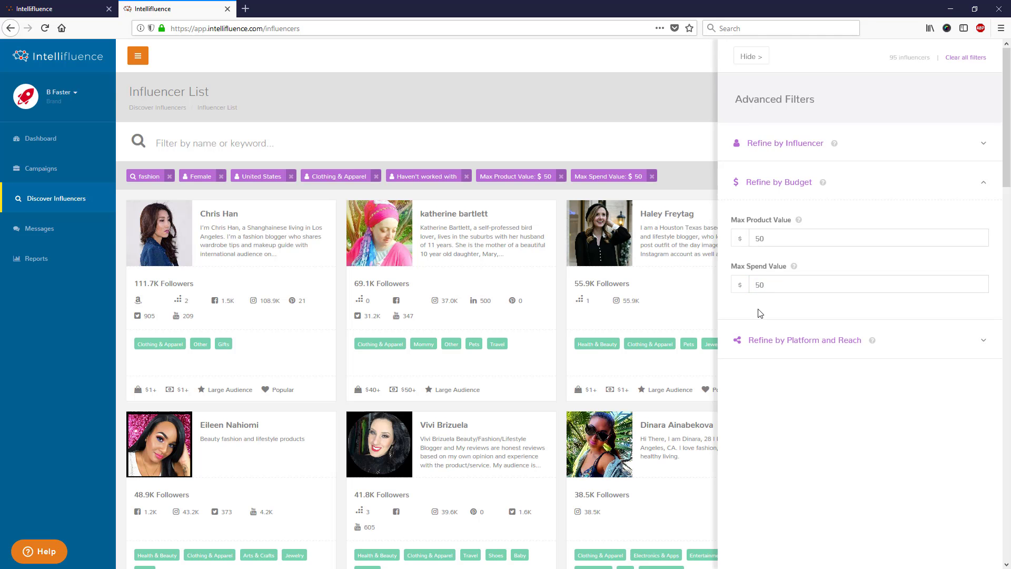
click(800, 188)
- Limit reach to Medium total followers and a Facebook Profile with at most 500 followers
click(799, 222)
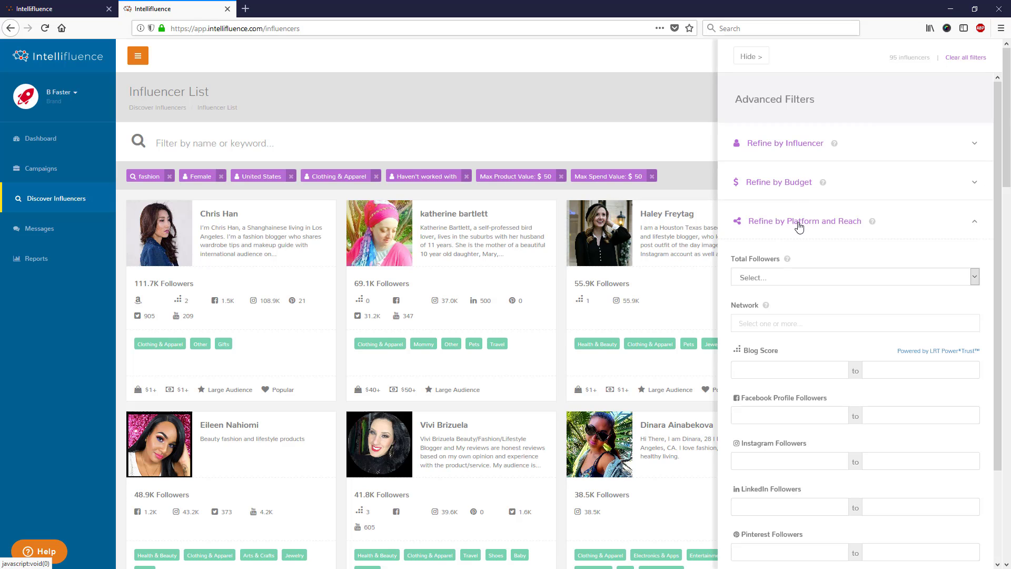
scroll(800, 226, down, 2)
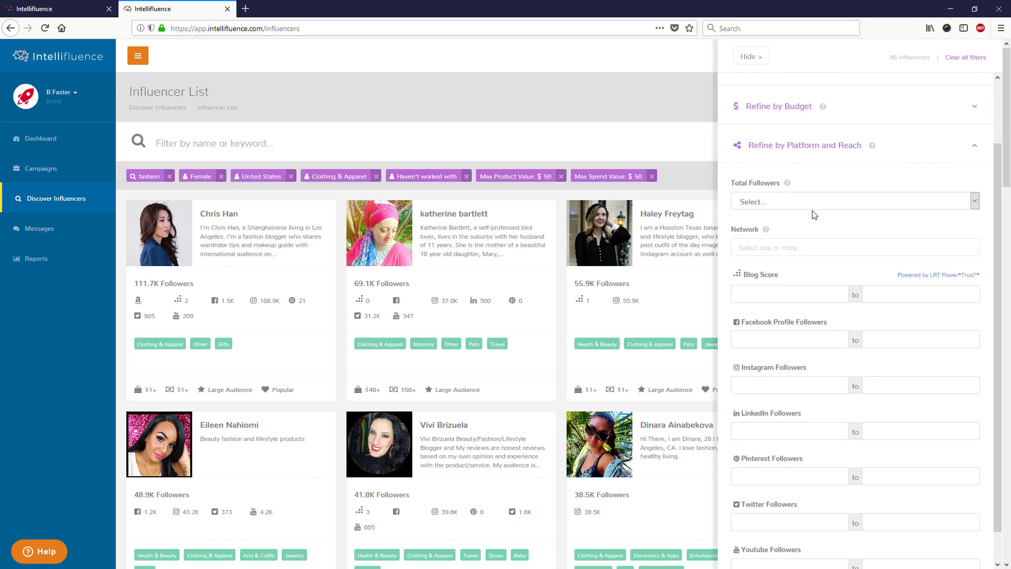
click(817, 205)
click(799, 240)
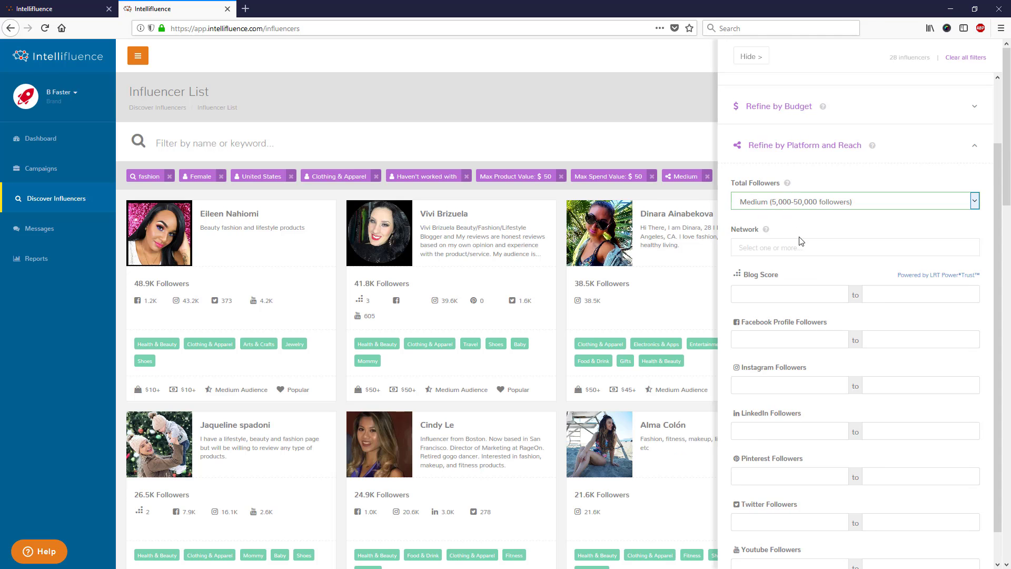
click(798, 245)
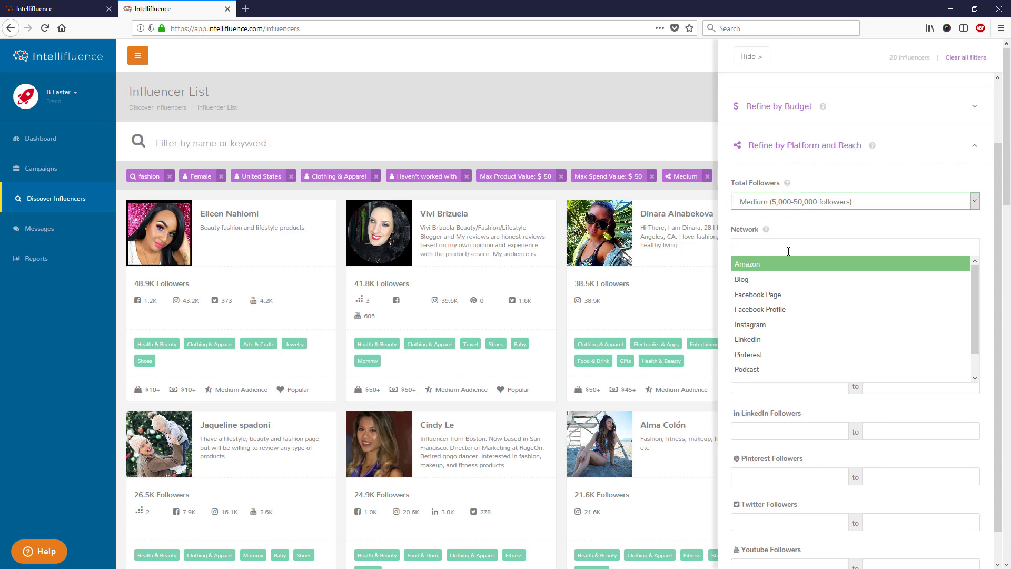
click(781, 310)
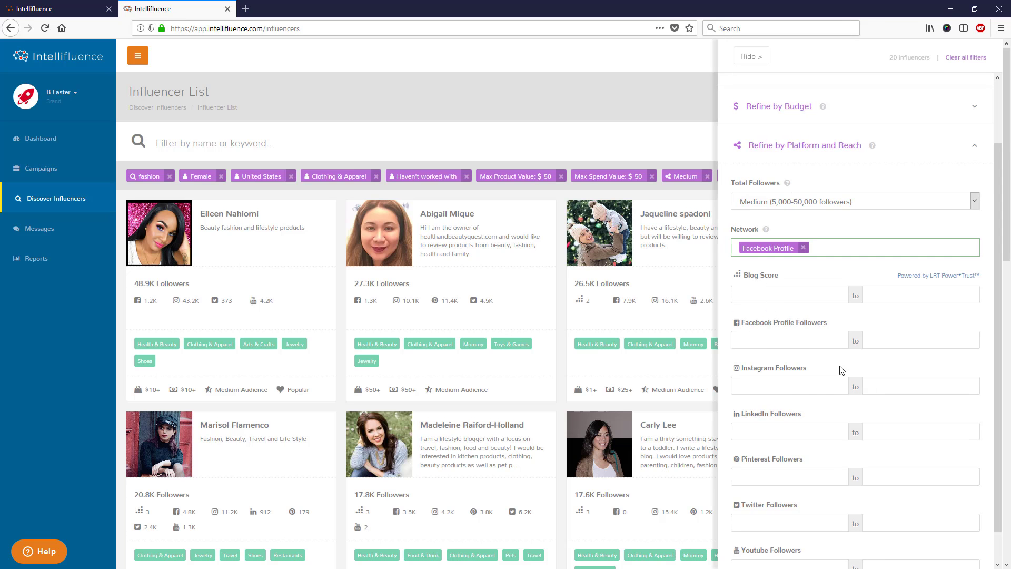
click(906, 346)
text(500)
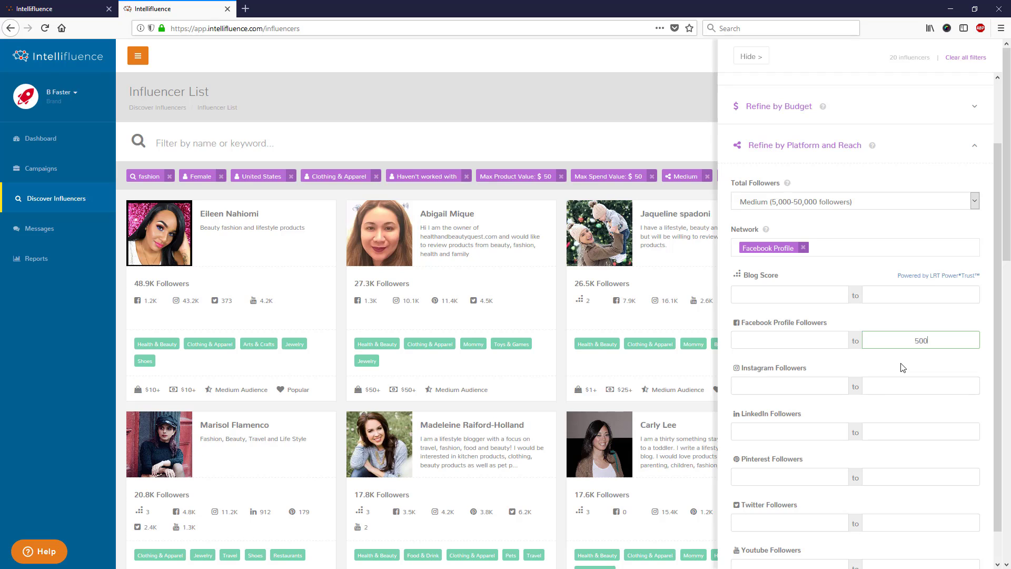
key(Tab)
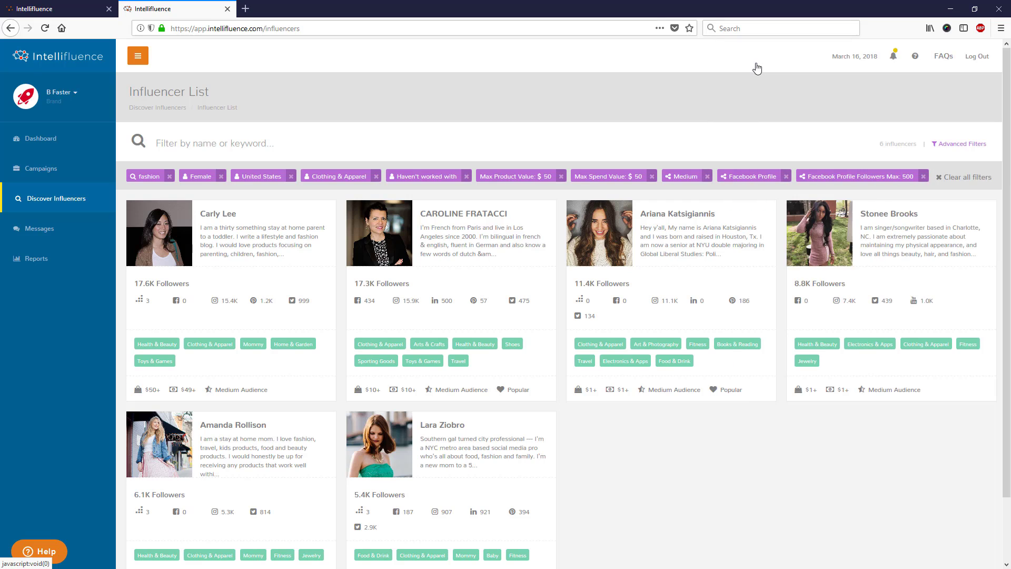
- Hide the filter panel, then tick and untick two influencer cards, leaving six candidates unselected
click(755, 59)
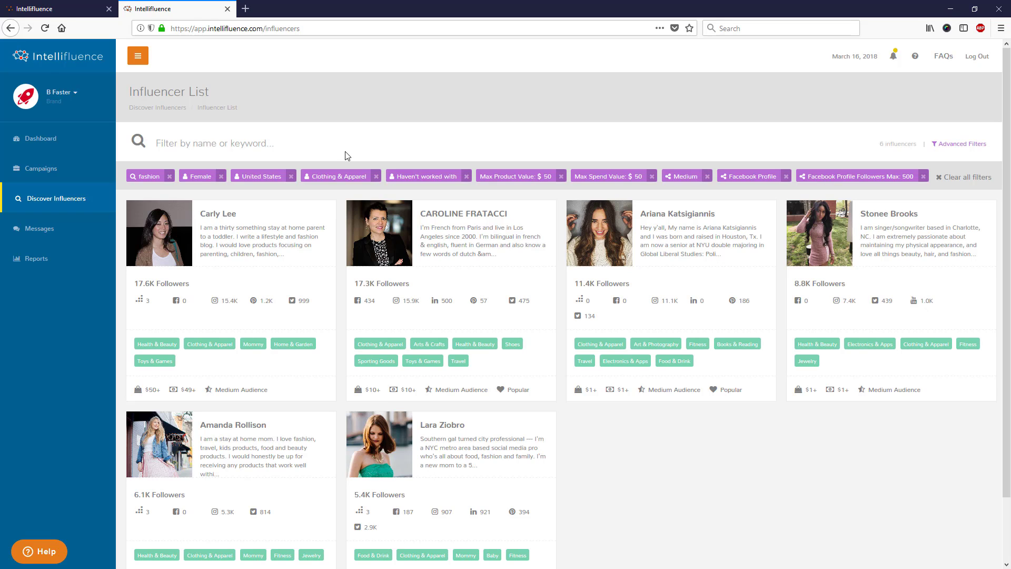
mouse_move(269, 232)
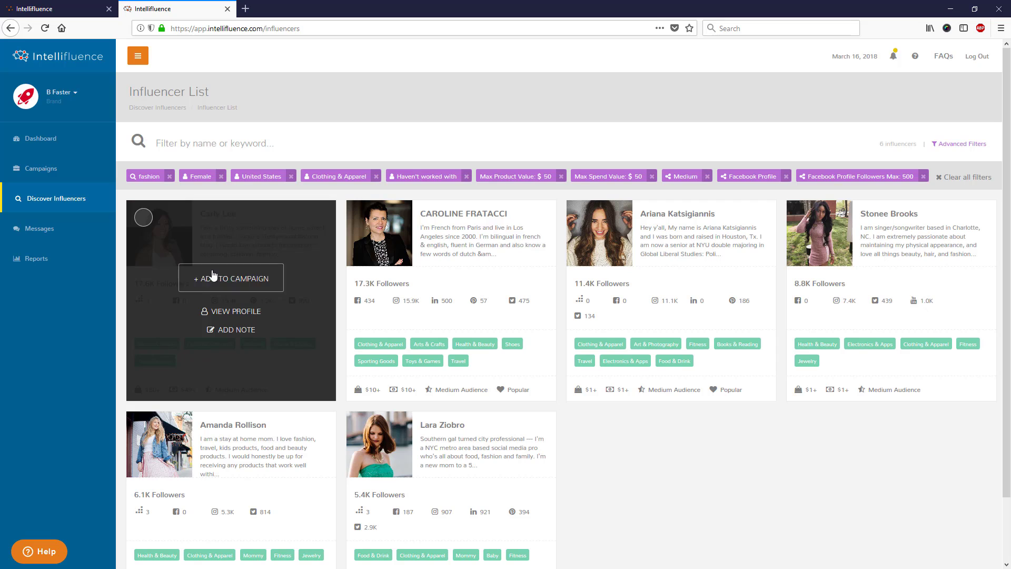
click(144, 218)
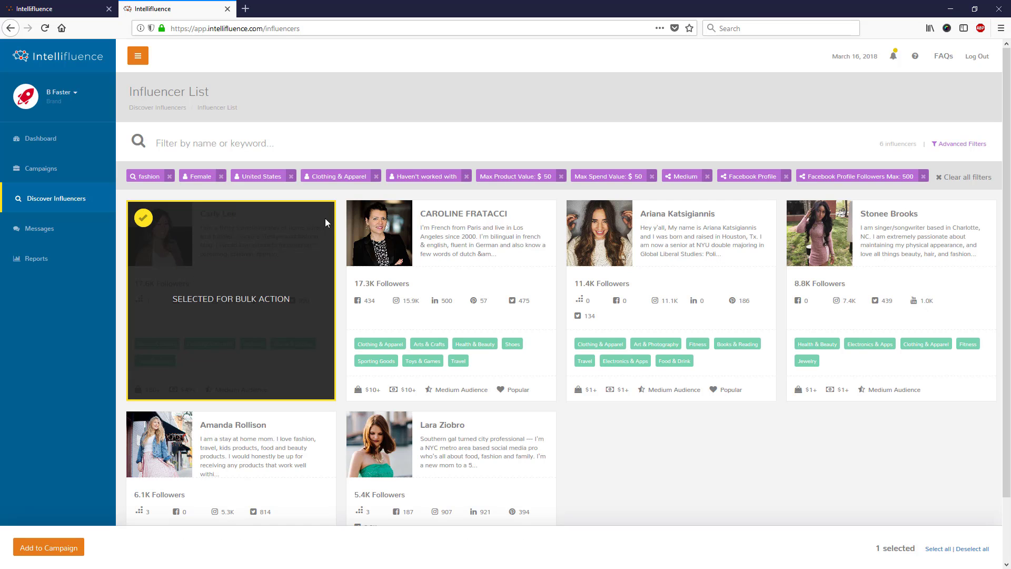
click(363, 217)
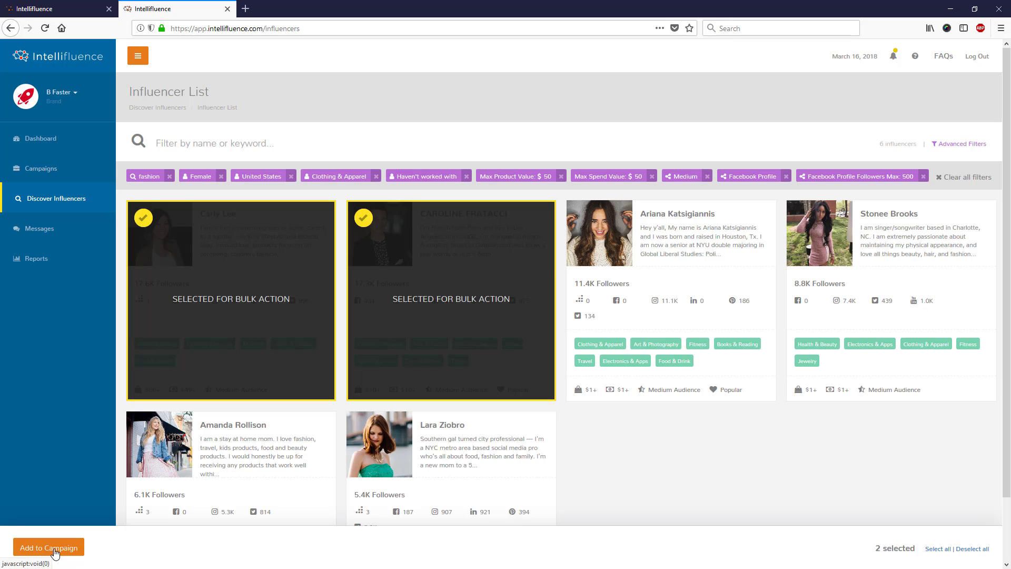
click(363, 218)
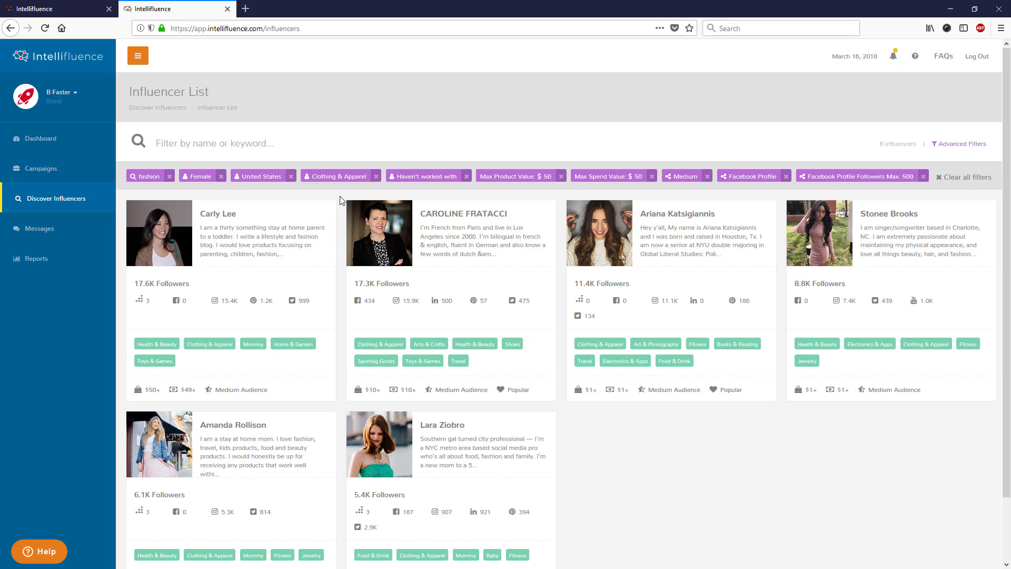
- Open the first influencer's profile in a new tab, scroll through it, and return to the list
mouse_move(328, 240)
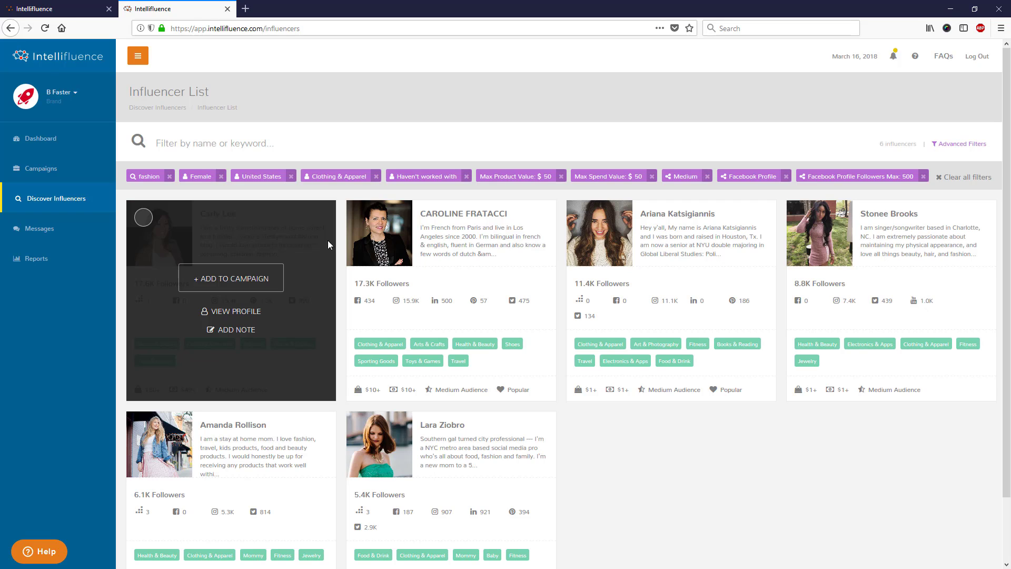
click(244, 313)
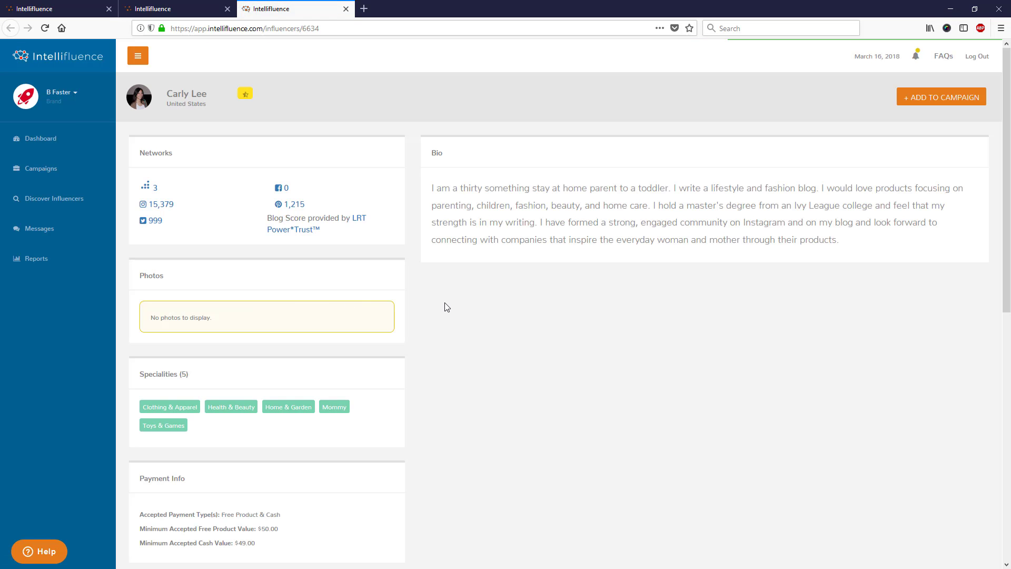
scroll(446, 307, down, 7)
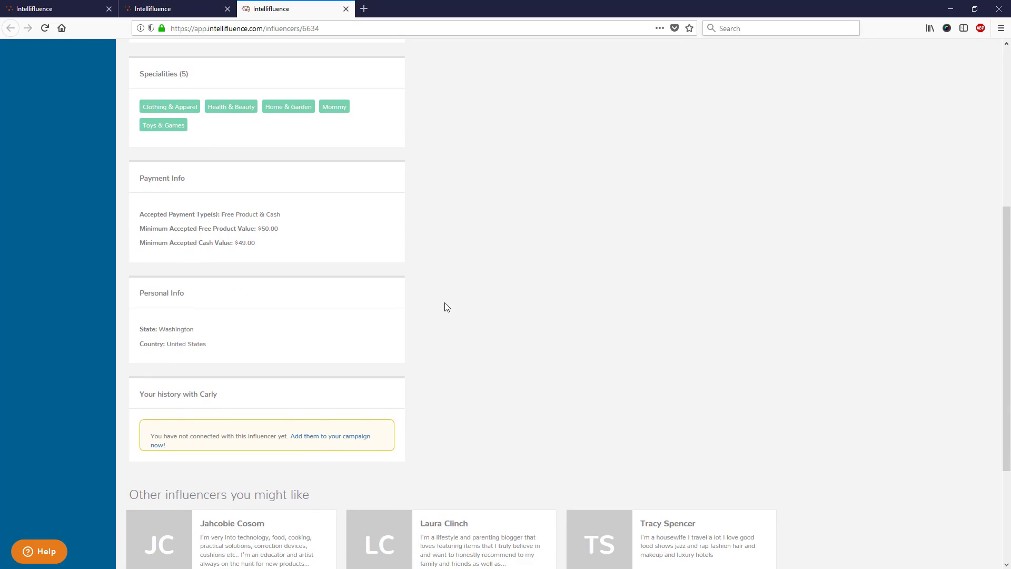
scroll(446, 307, down, 2)
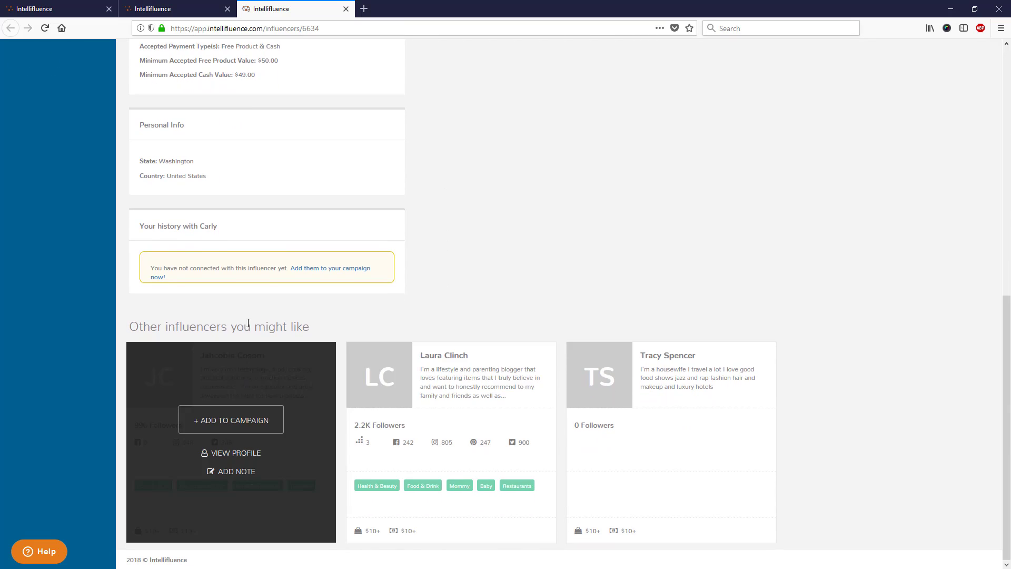
scroll(258, 330, up, 8)
scroll(258, 330, up, 1)
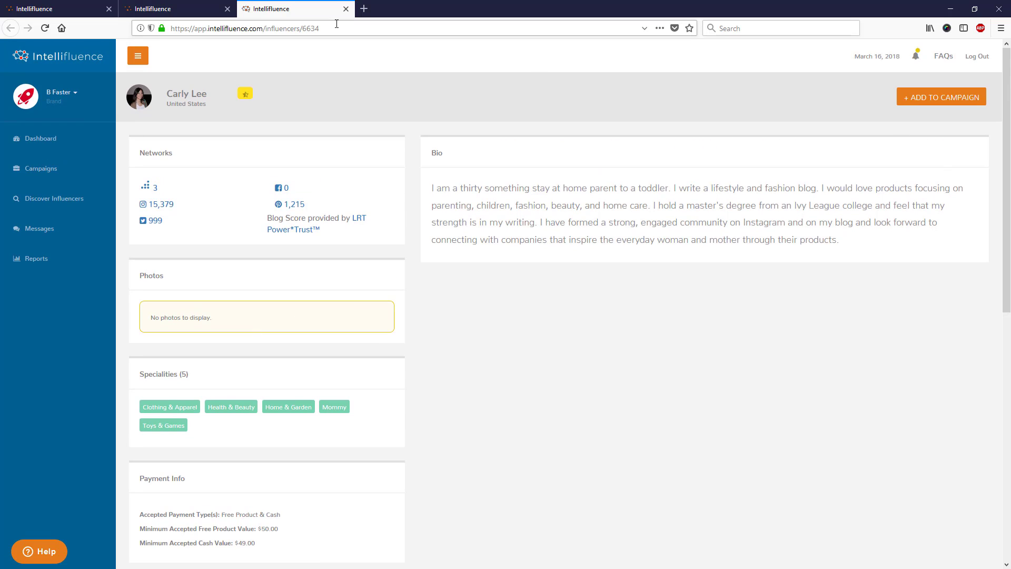
click(188, 11)
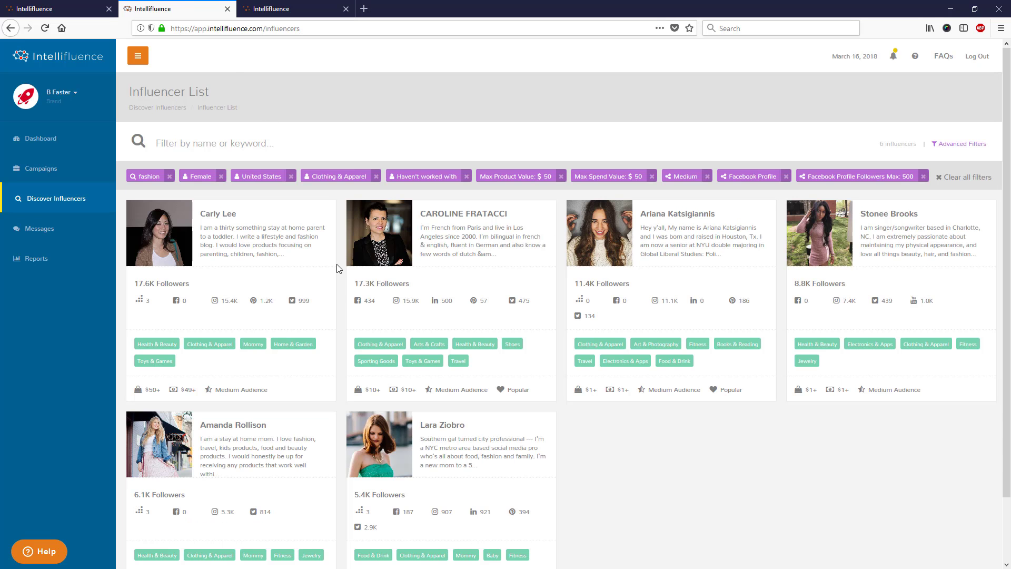